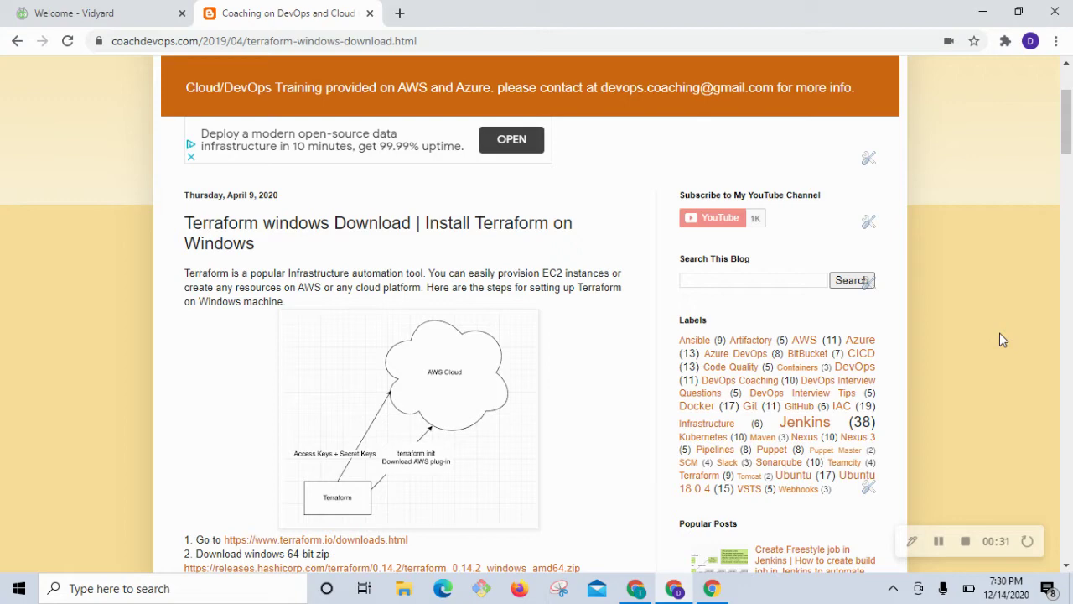
# - Scroll the coachdevops post to its install steps and follow the terraform.io/downloads.html link
pyautogui.scroll(-1, 1000, 333)
pyautogui.scroll(-2, 1000, 332)
pyautogui.scroll(5, 1000, 333)
pyautogui.scroll(1, 665, 303)
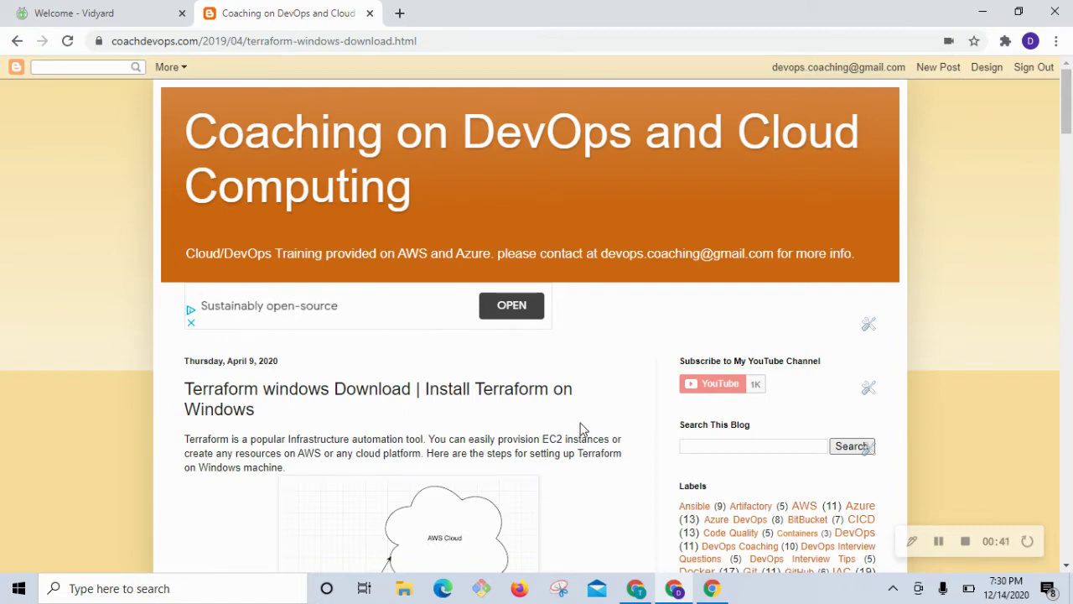
pyautogui.scroll(-5, 583, 428)
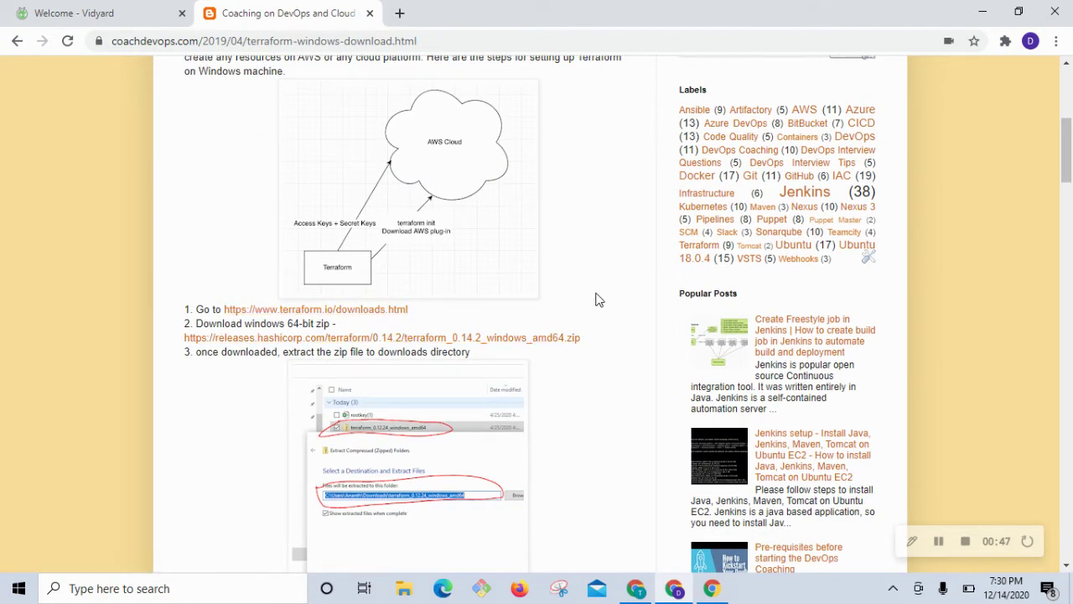
pyautogui.click(352, 312)
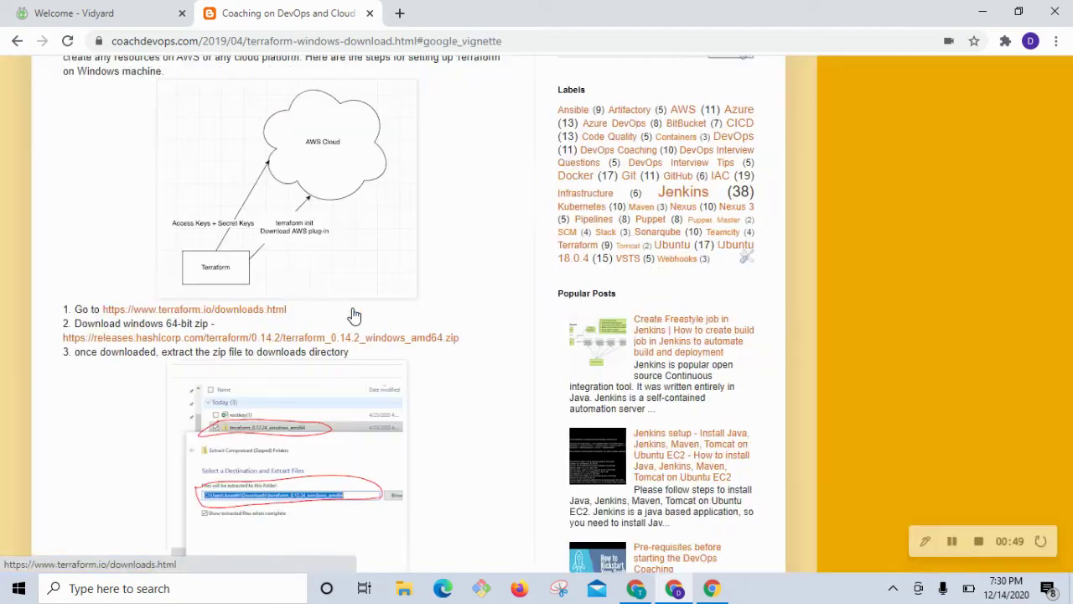
# - Save the Windows 64-bit terraform_0.14.2_windows_amd64 zip into Downloads
pyautogui.scroll(-2, 525, 343)
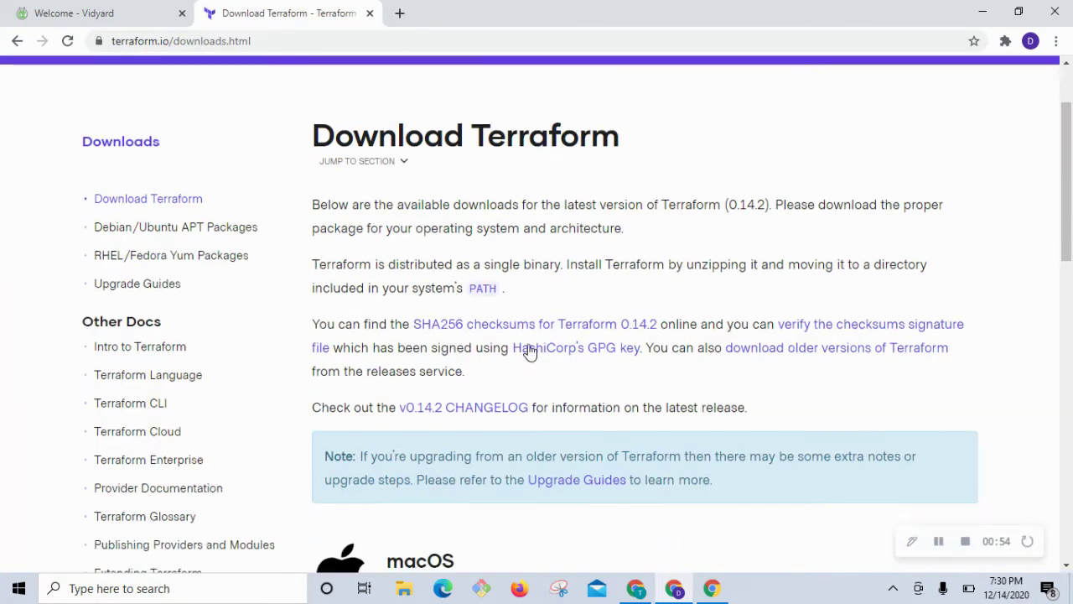
pyautogui.scroll(-4, 528, 348)
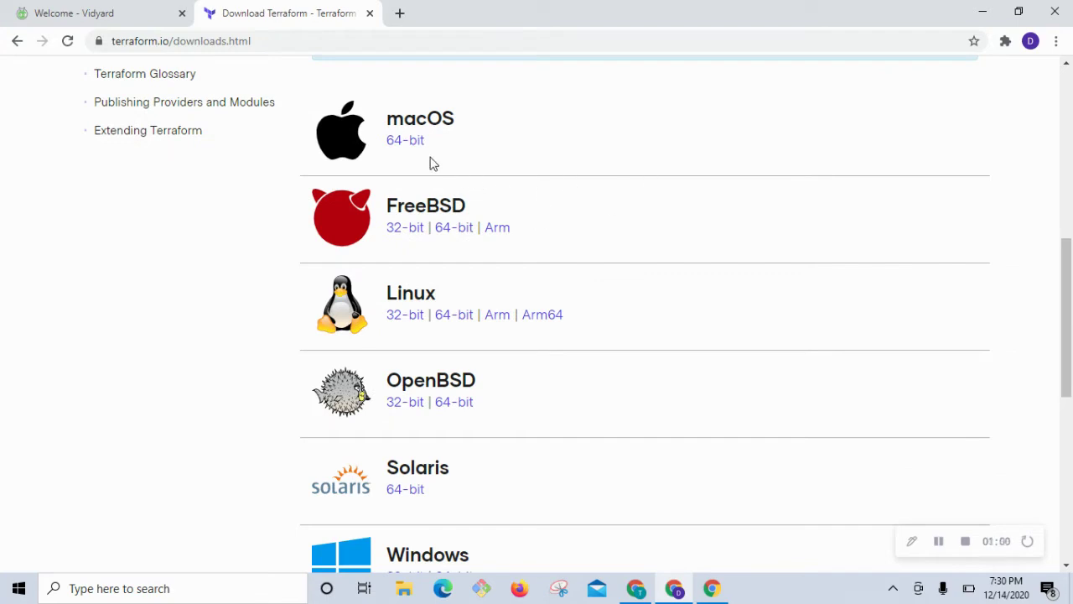
pyautogui.scroll(-1, 625, 254)
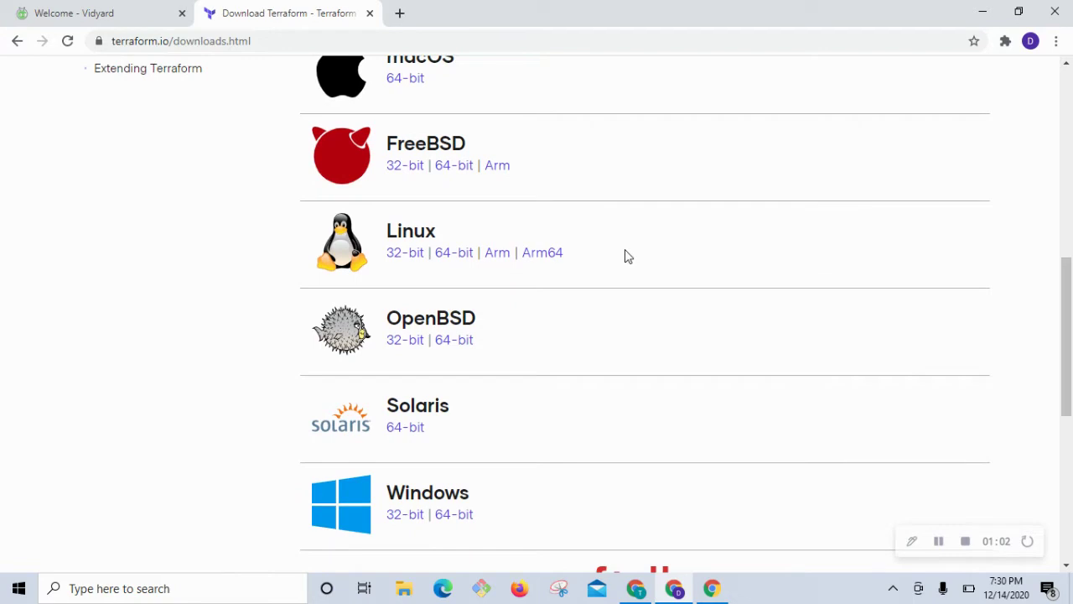
pyautogui.scroll(-1, 690, 360)
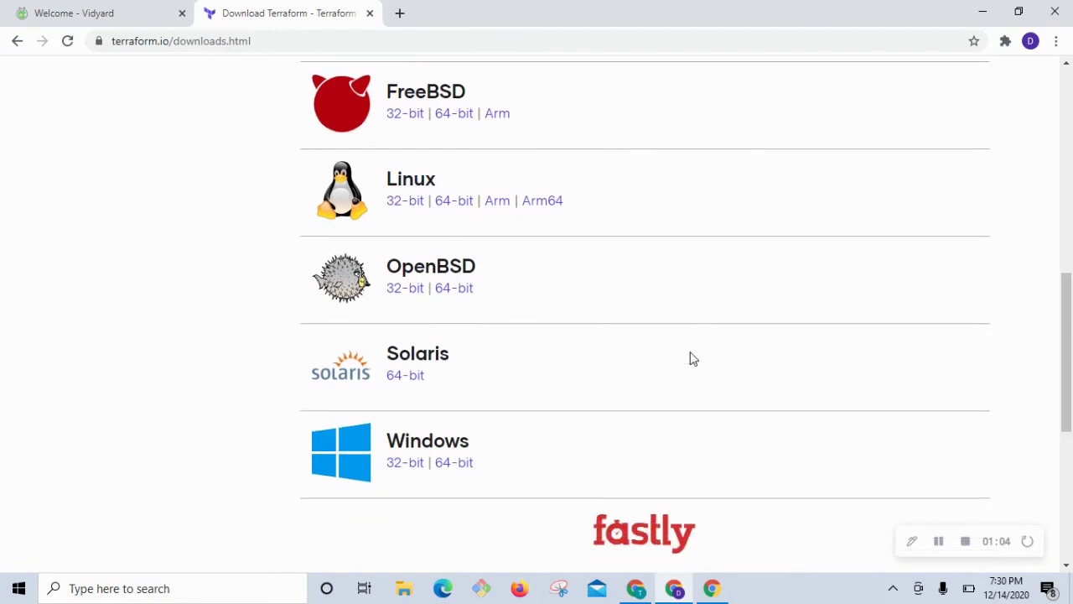
pyautogui.rightClick(453, 473)
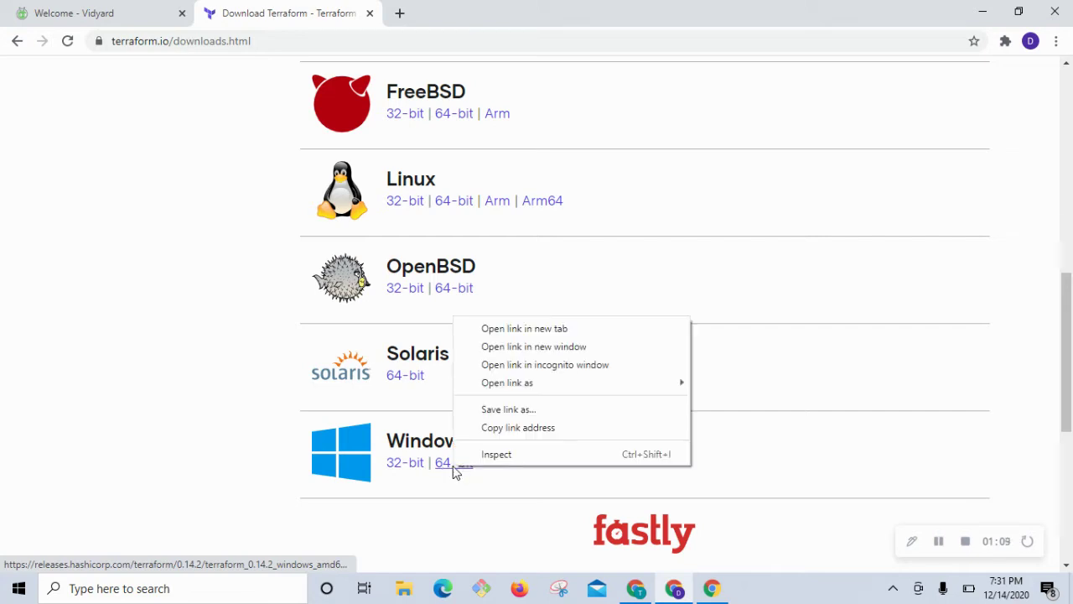
pyautogui.click(537, 411)
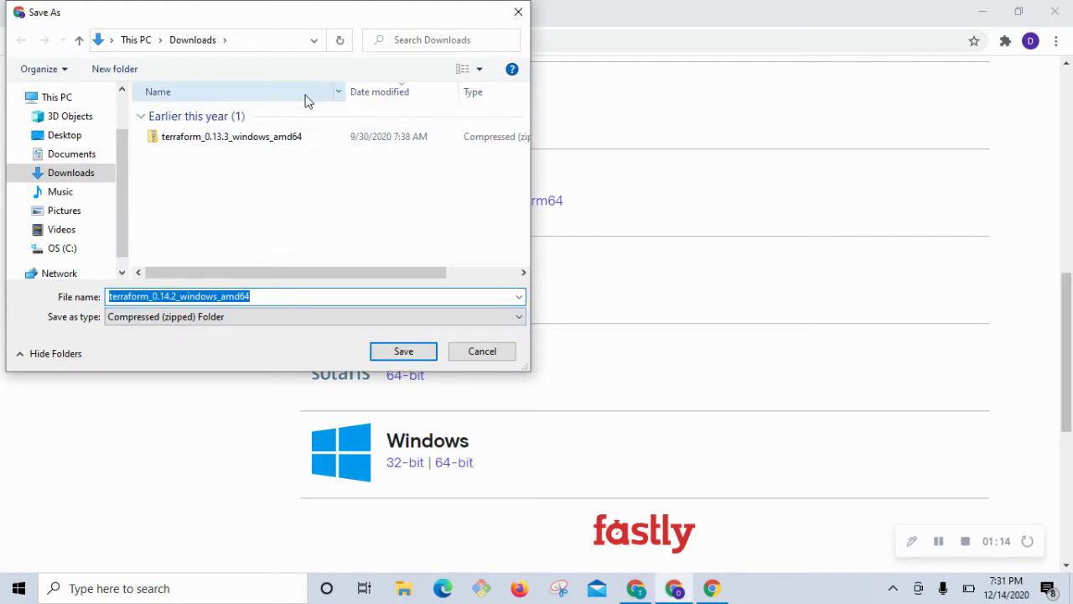
pyautogui.click(404, 351)
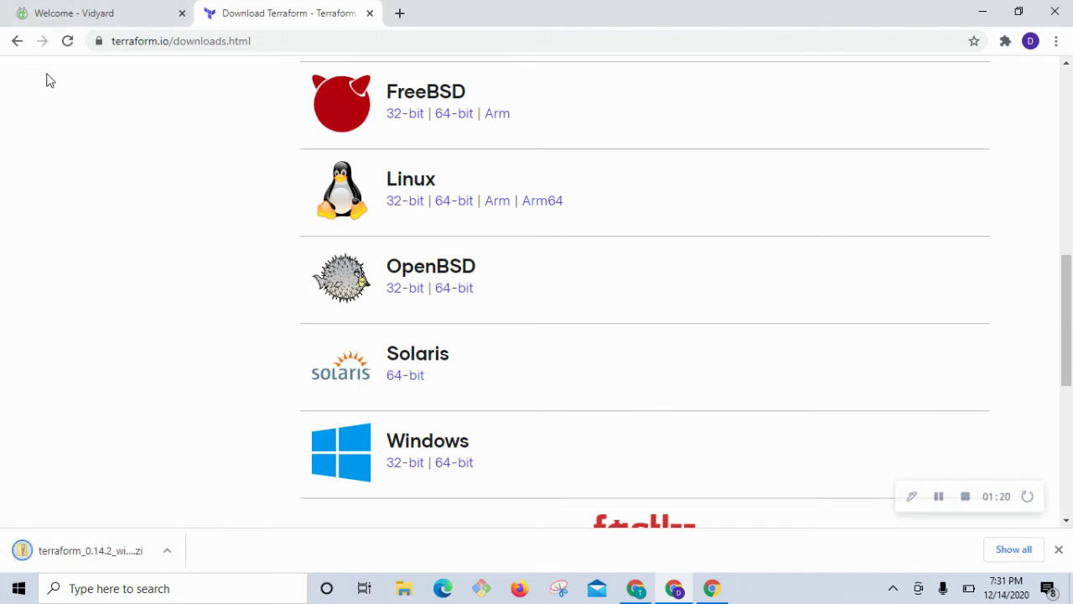
# - Go back to the blog post and scroll down to its install steps
pyautogui.click(16, 41)
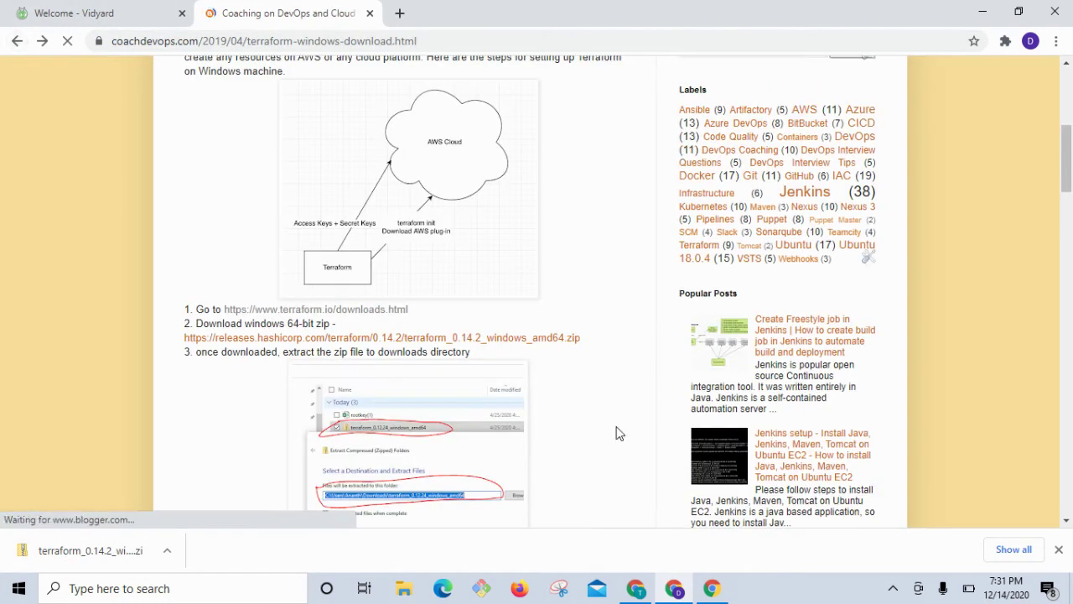
pyautogui.scroll(-1, 618, 433)
pyautogui.scroll(-1, 618, 433)
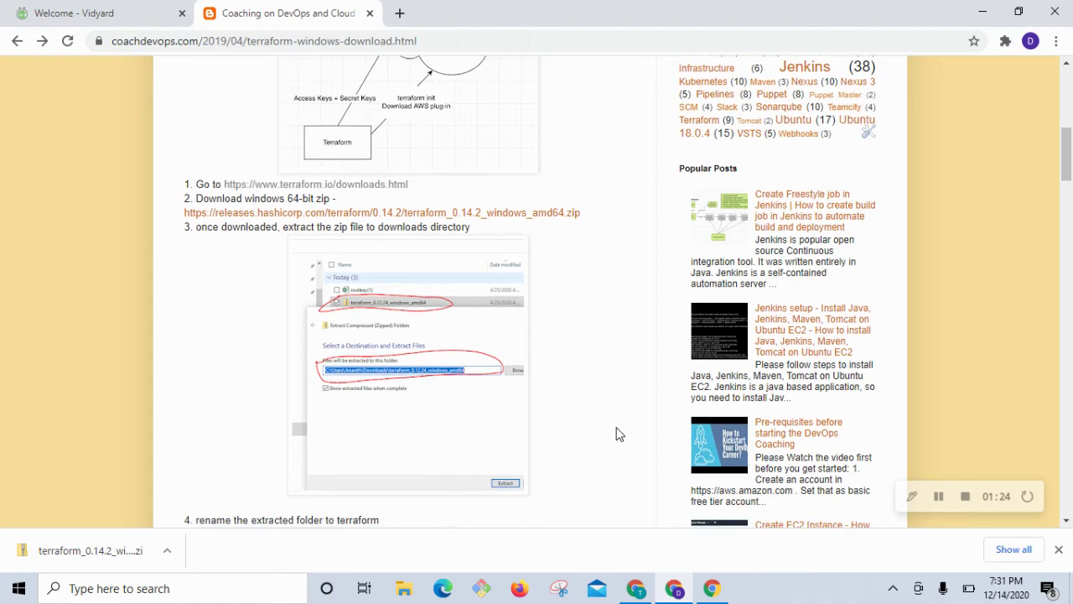
# - In File Explorer's Downloads folder, start Extract All on the terraform zip
pyautogui.click(405, 591)
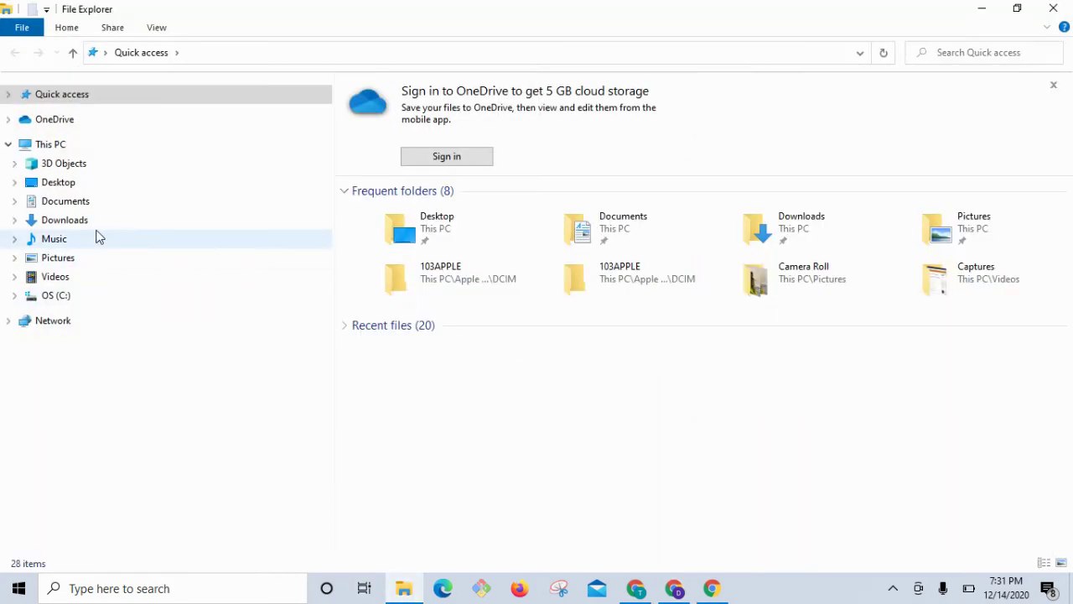
pyautogui.click(66, 219)
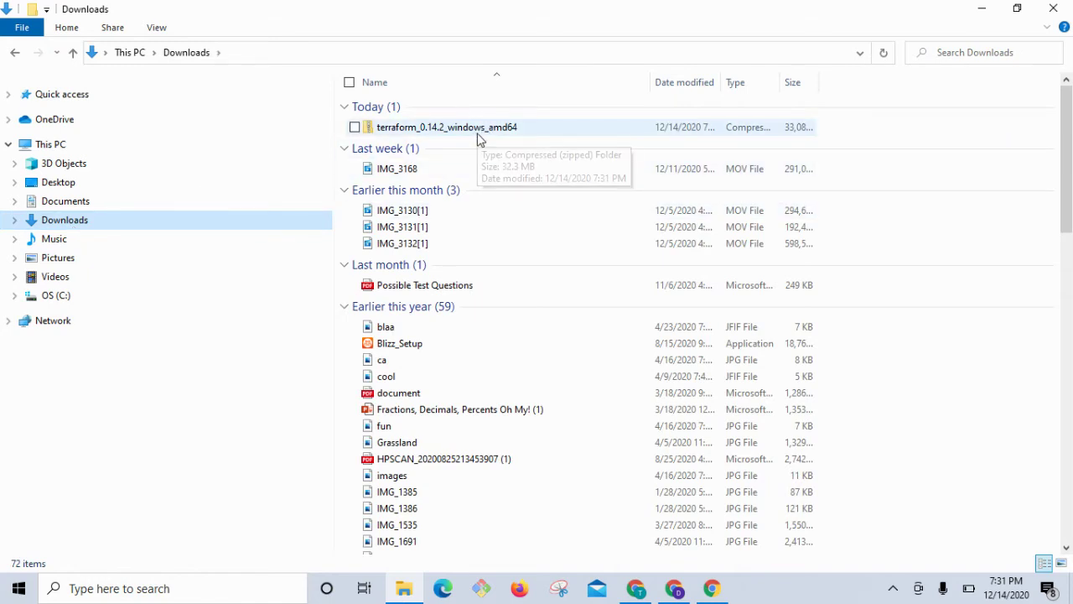
pyautogui.rightClick(478, 133)
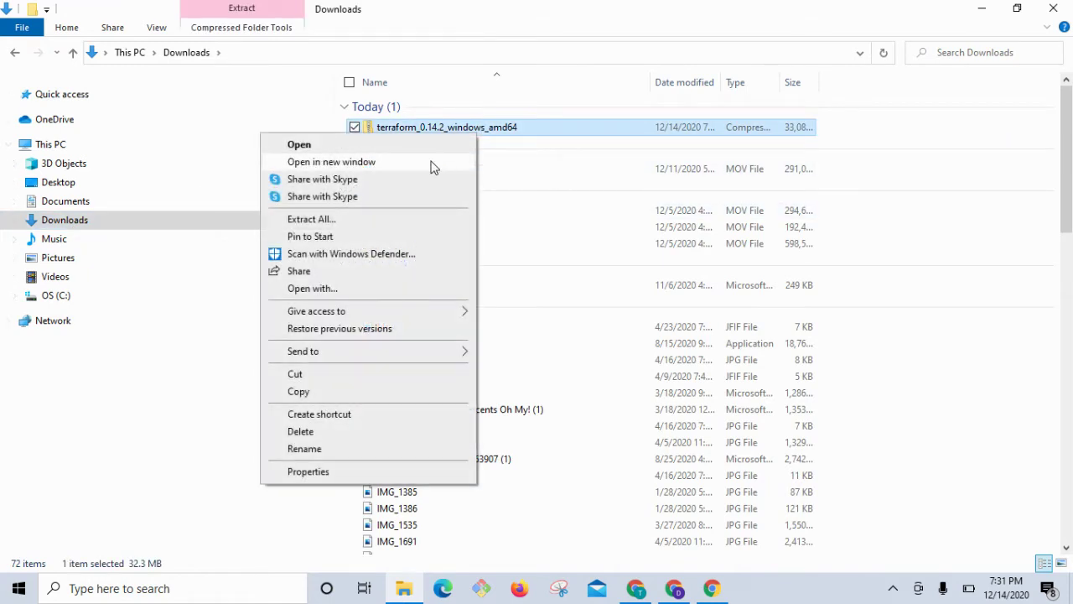
pyautogui.click(381, 223)
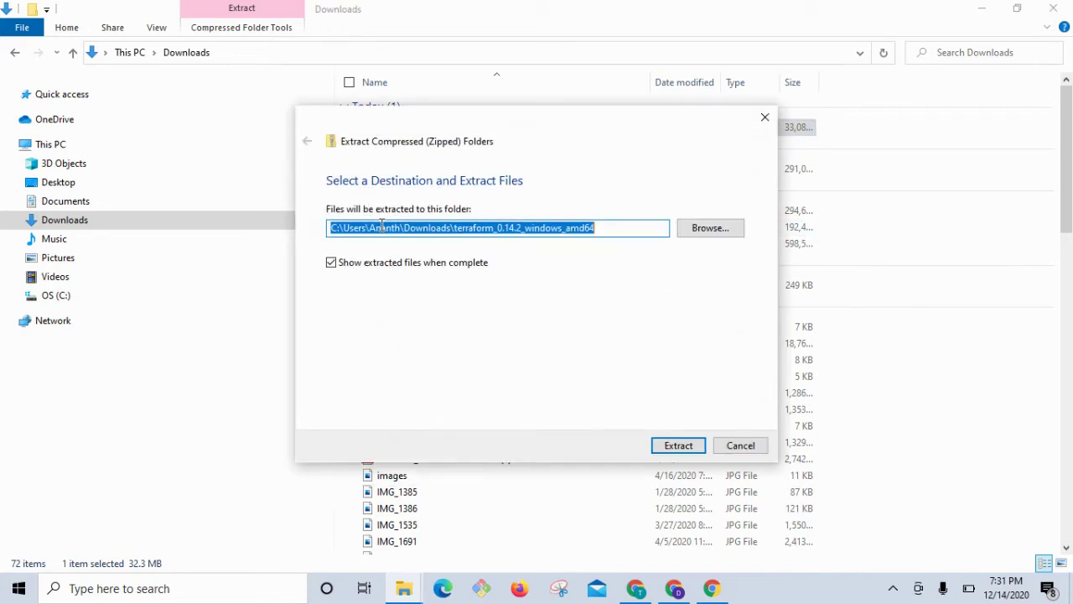
# - Set the extraction destination to C:\terraform and extract
pyautogui.click(501, 232)
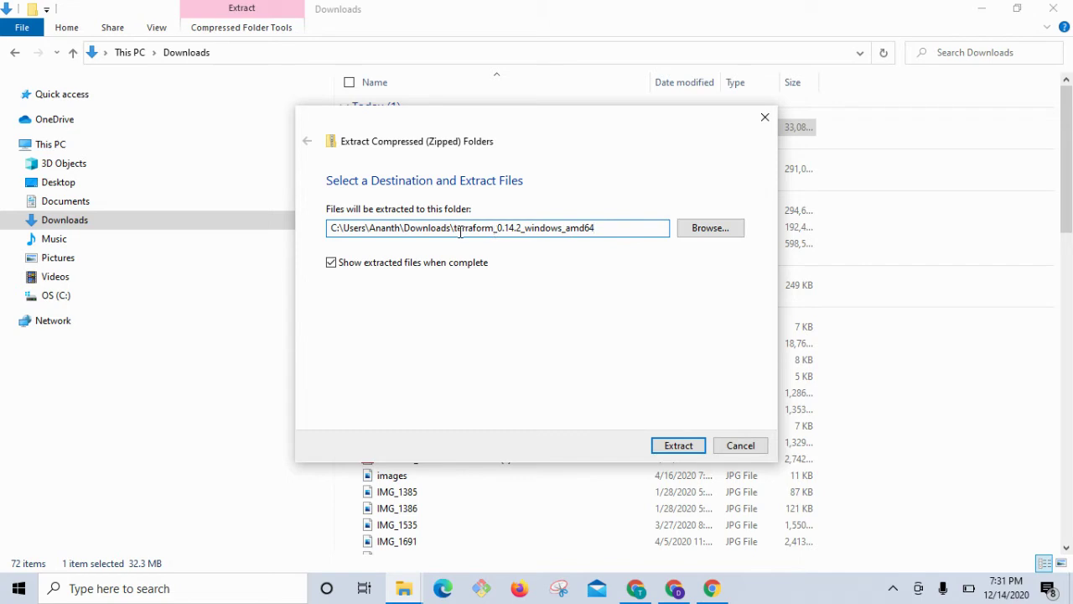
pyautogui.moveTo(344, 227); pyautogui.dragTo(623, 227)
pyautogui.write('terraform')
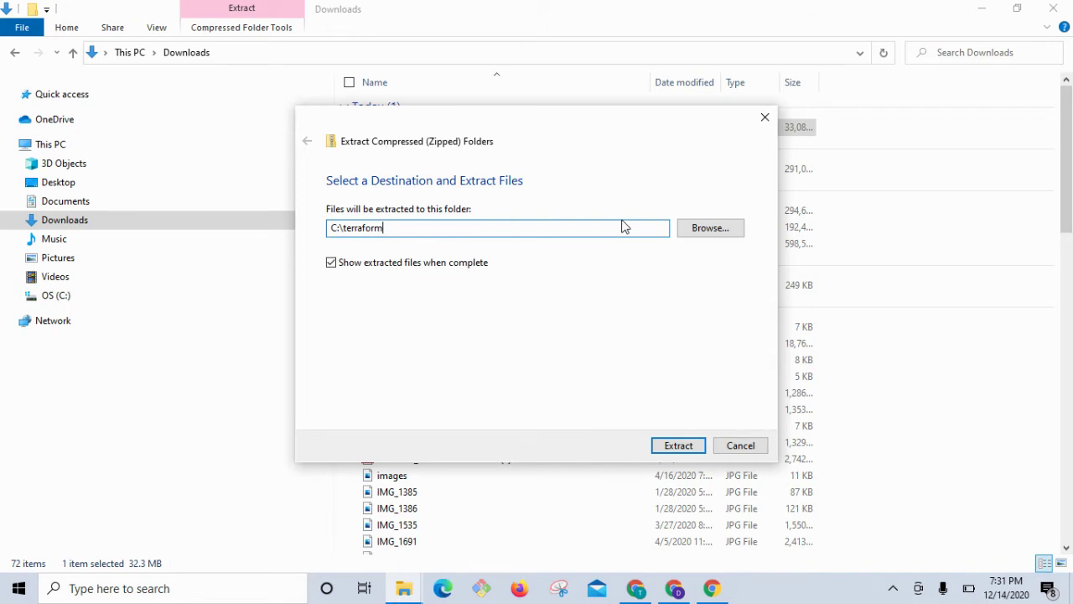
pyautogui.doubleClick(432, 228)
pyautogui.click(432, 228)
pyautogui.click(678, 445)
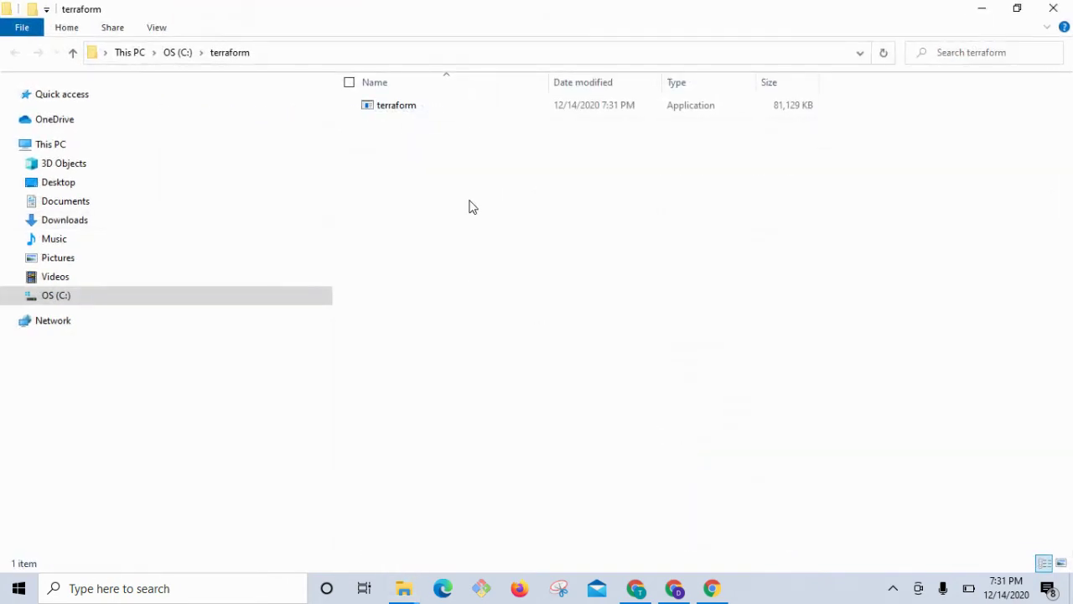
# - Check that C:\terraform holds the terraform application, then go to This PC
pyautogui.click(178, 52)
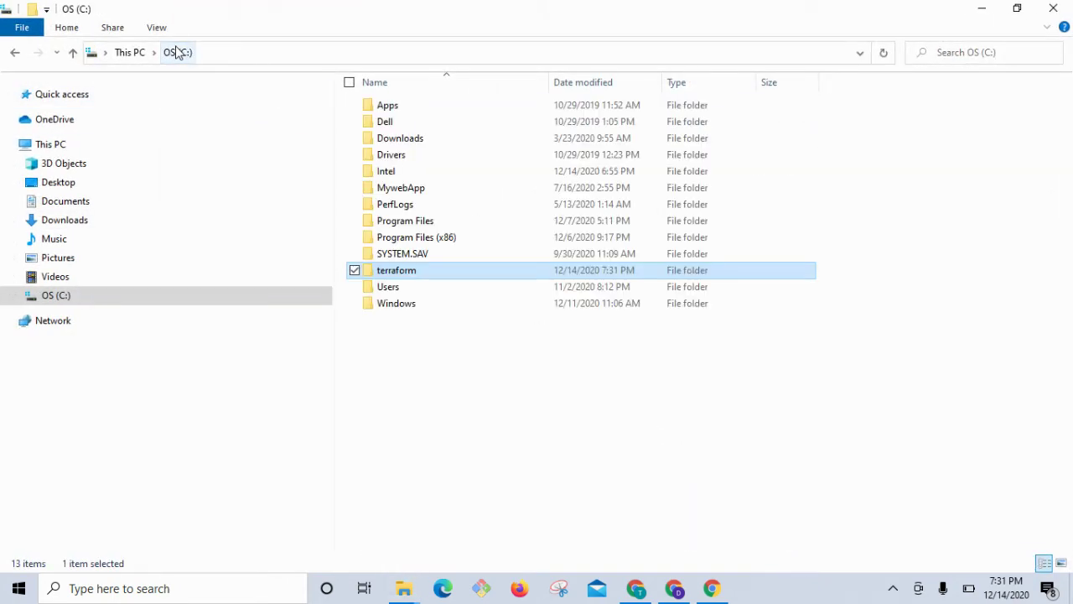
pyautogui.doubleClick(413, 277)
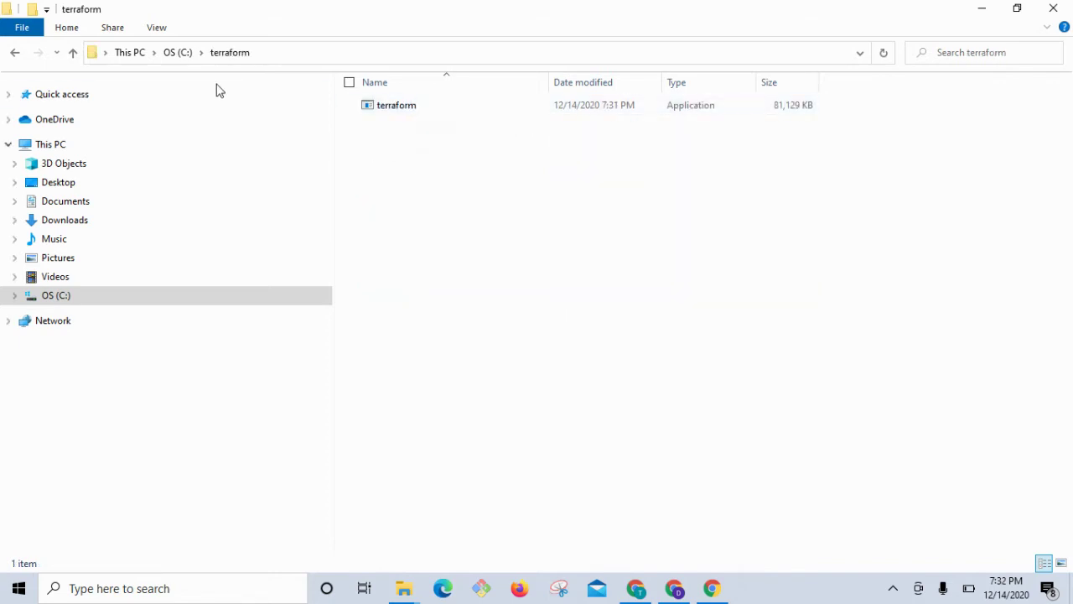
pyautogui.click(132, 53)
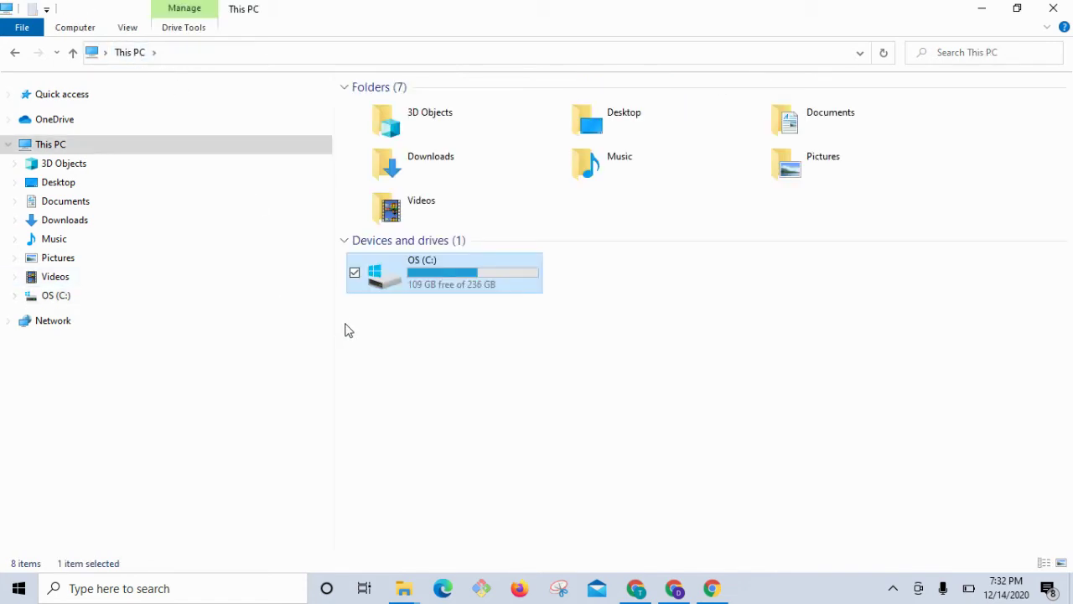
# - Run terraform in a new Command Prompt, see it's not recognized, and close the window
pyautogui.click(224, 588)
pyautogui.write('cmd')
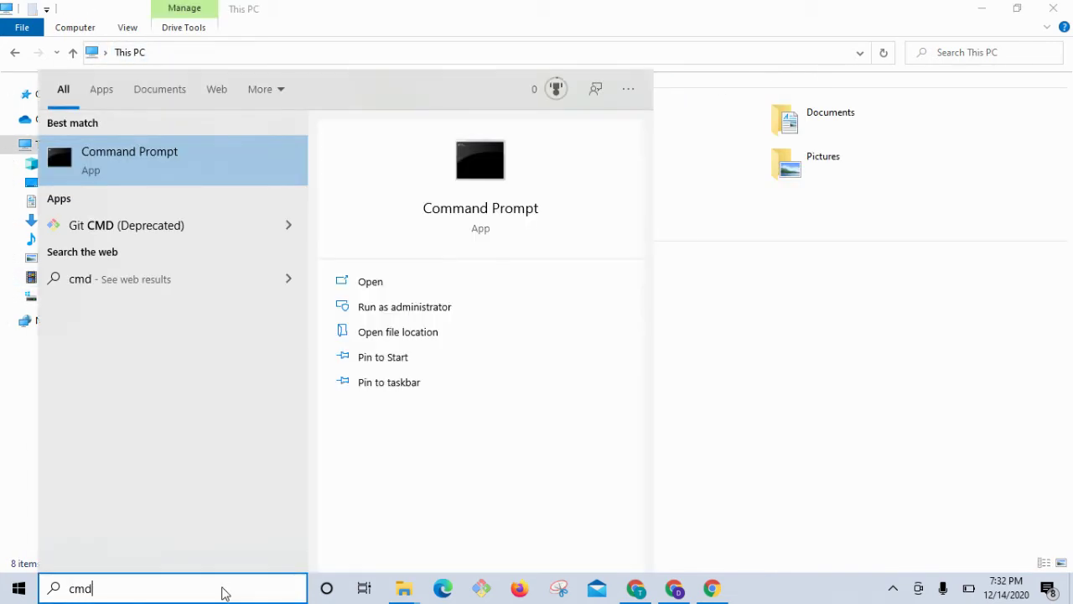
pyautogui.press('Return')
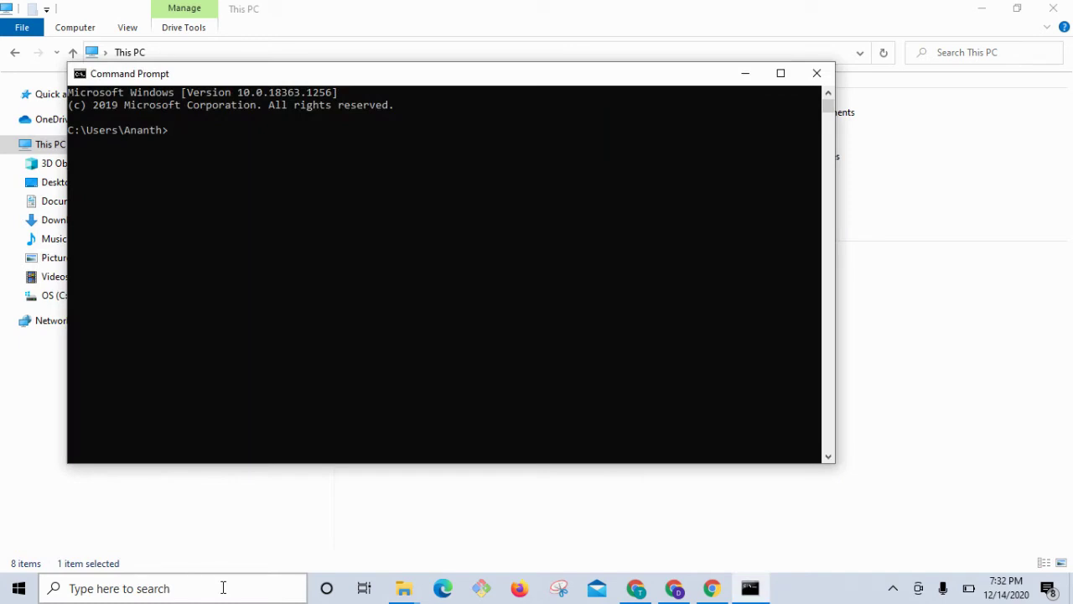
pyautogui.write('terraform')
pyautogui.press('Return')
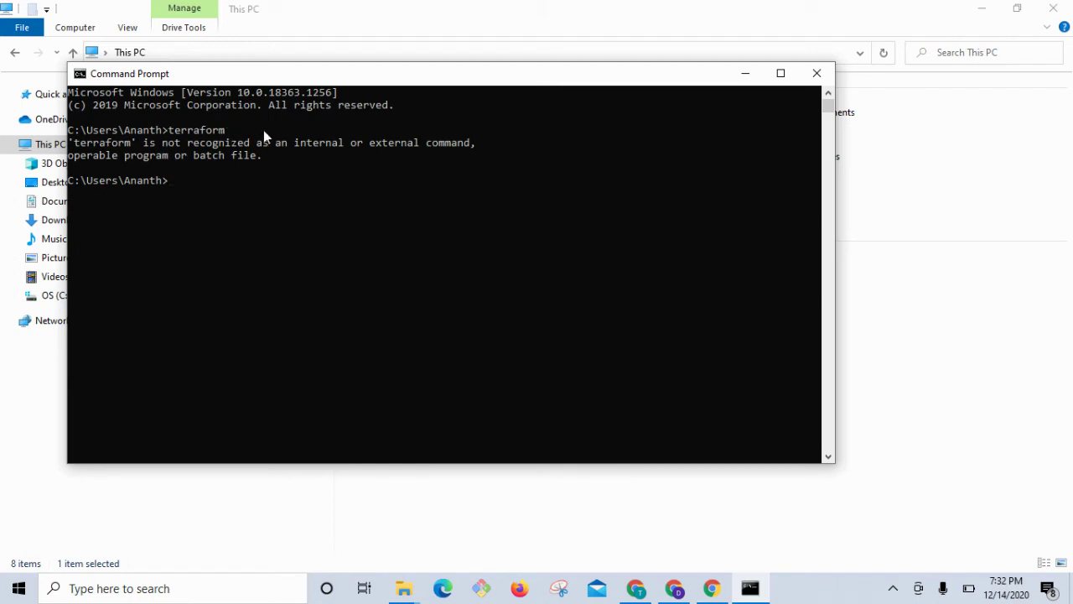
pyautogui.click(816, 74)
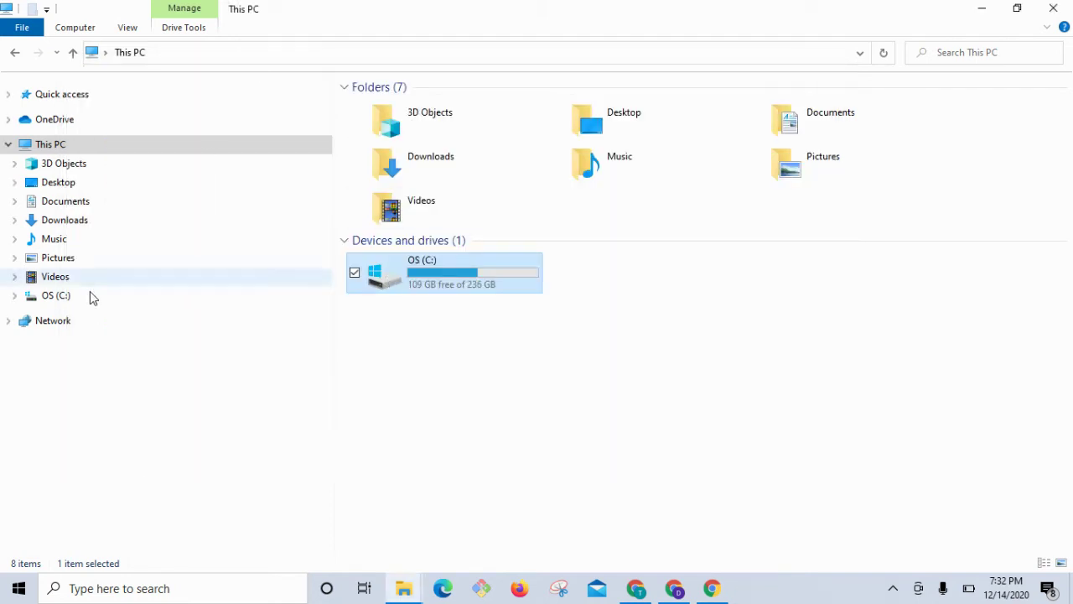
# - Copy the C:\terraform folder path and open This PC's system properties
pyautogui.click(53, 301)
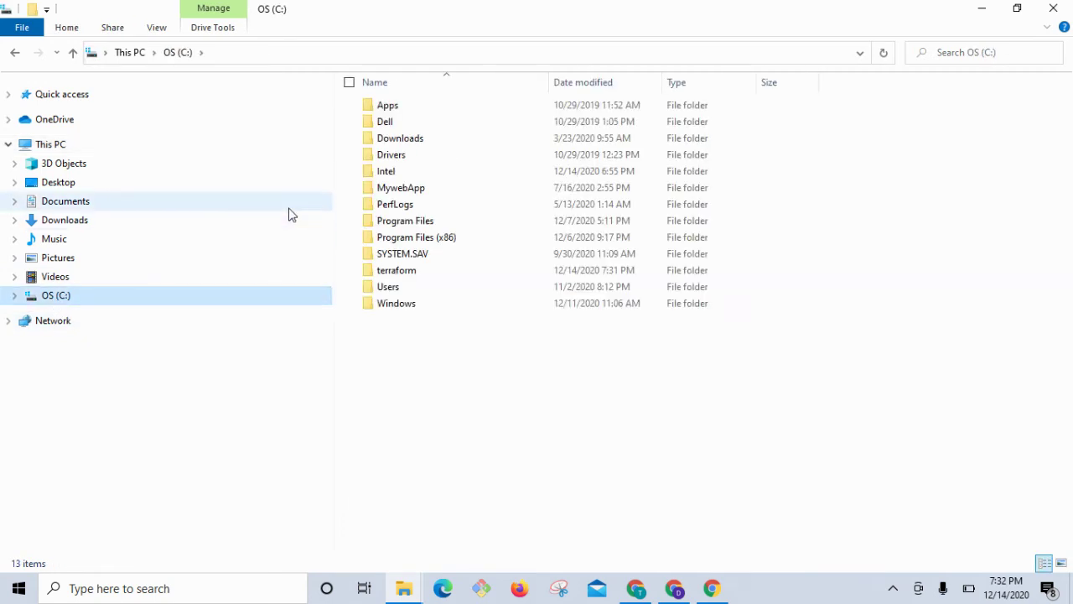
pyautogui.doubleClick(412, 278)
pyautogui.click(452, 49)
pyautogui.hotkey('ctrl', 'c')
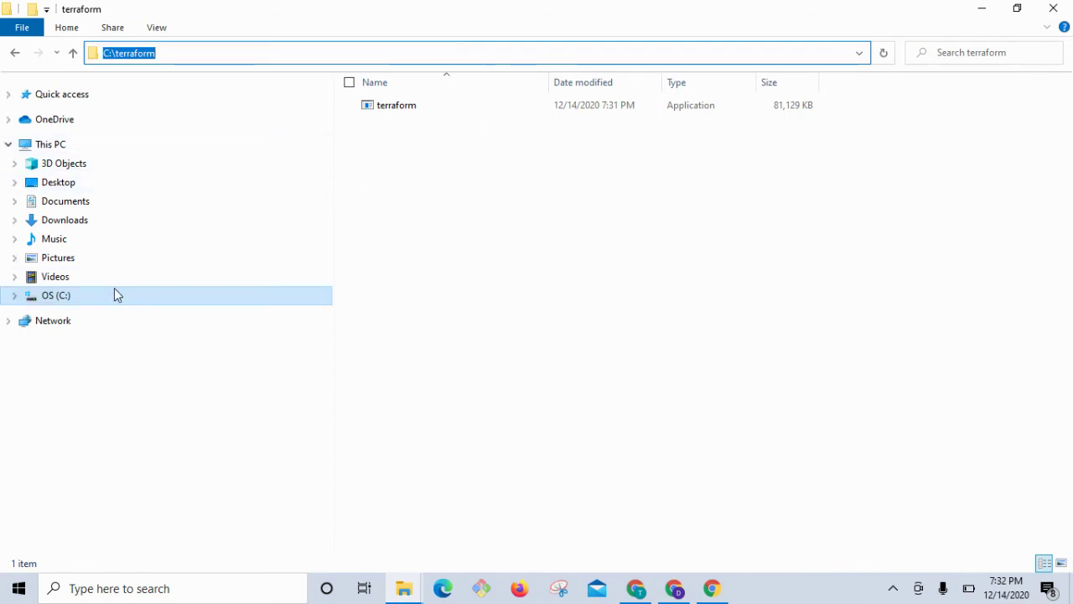
pyautogui.rightClick(53, 147)
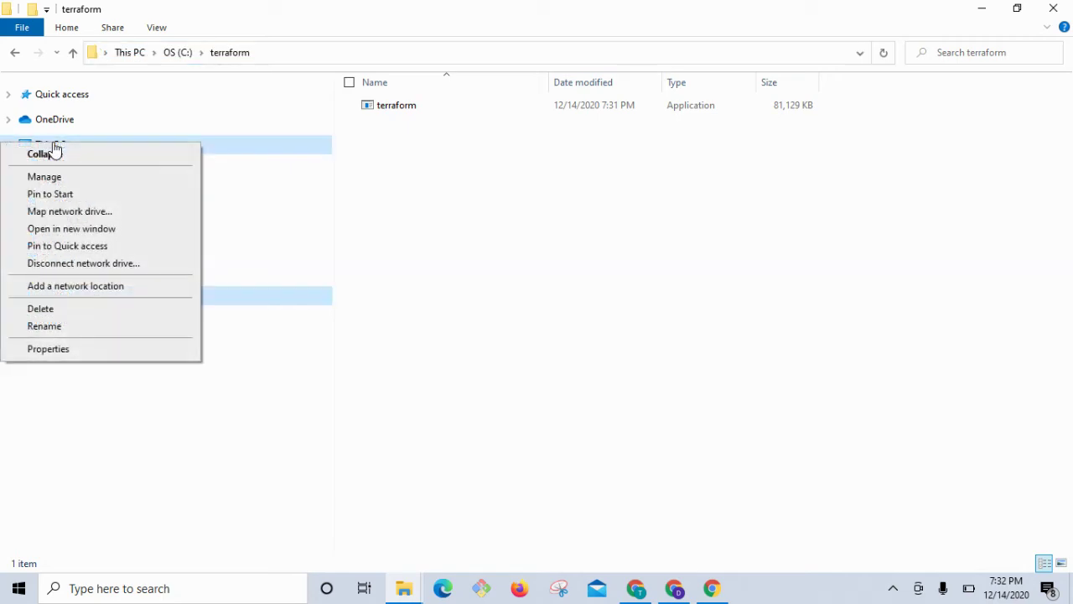
pyautogui.click(63, 350)
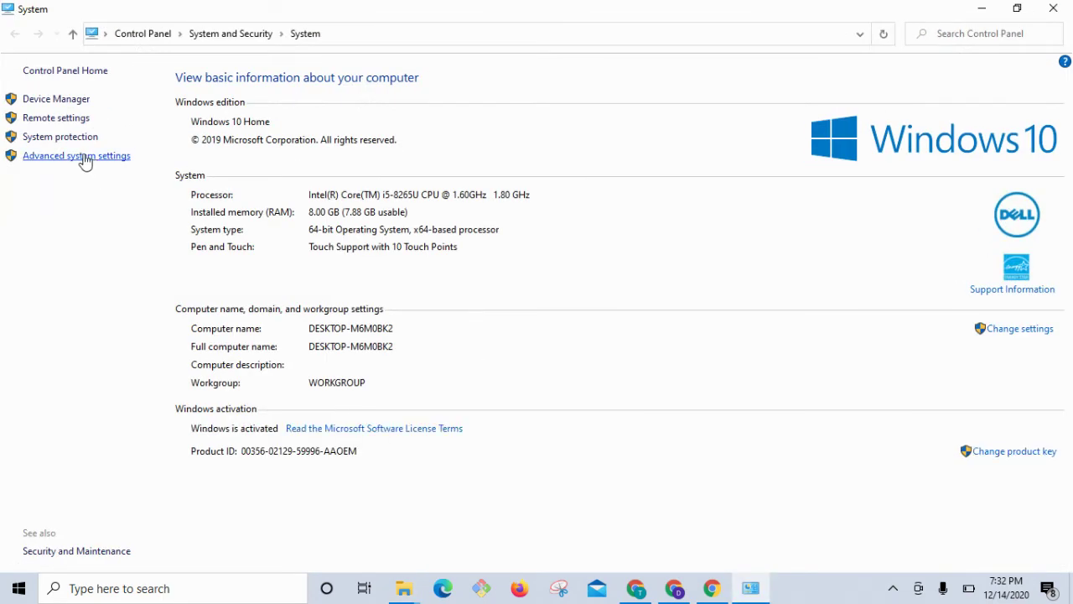
# - Add a C:\terraform entry to the system Path variable, confirm all dialogs, and close System
pyautogui.click(84, 159)
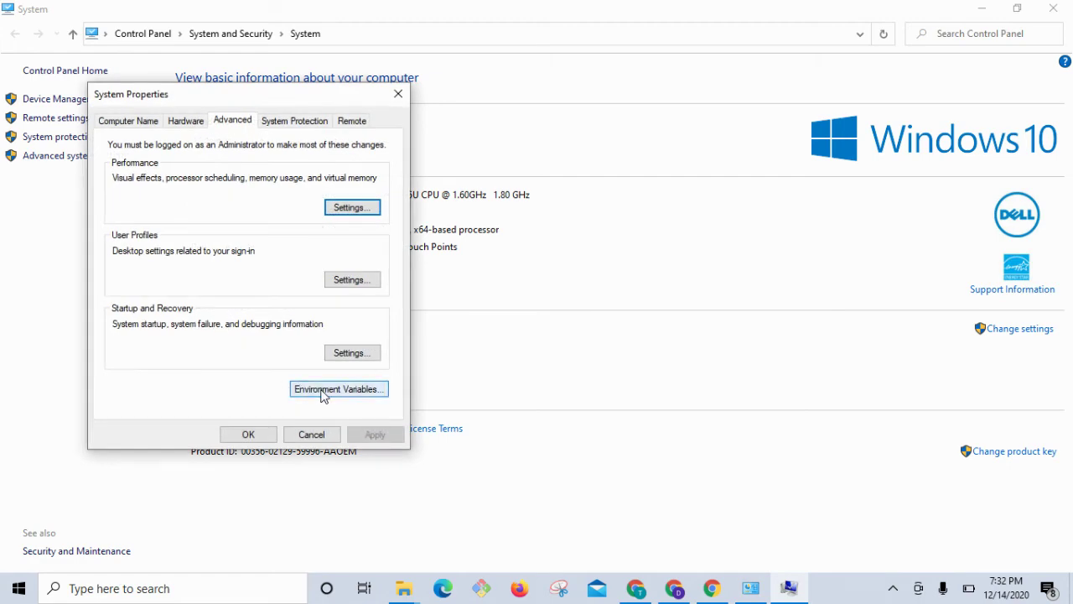
pyautogui.click(352, 388)
pyautogui.click(651, 449)
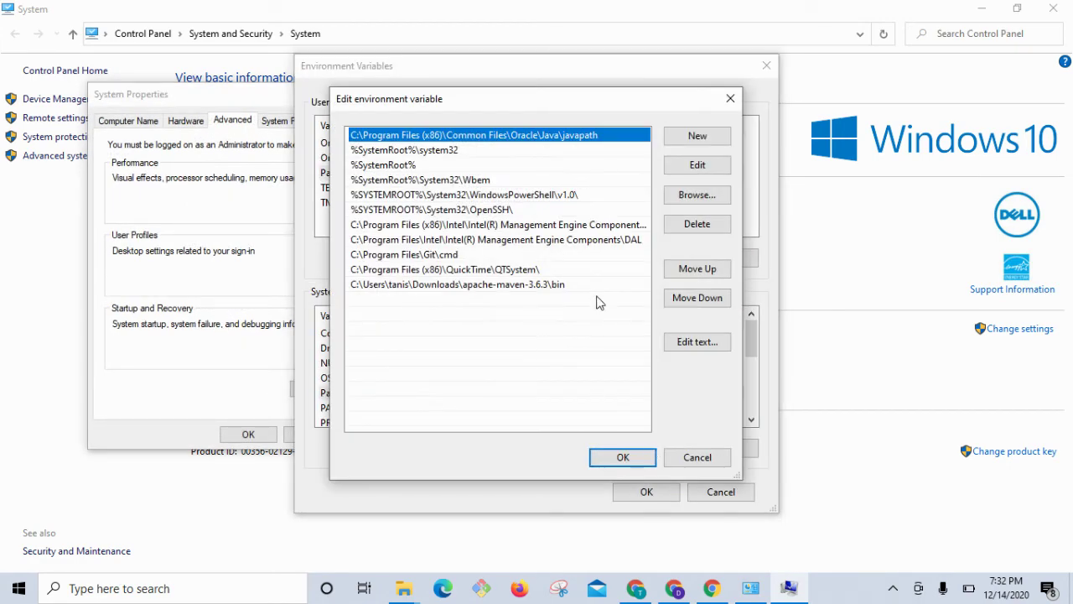
pyautogui.click(698, 137)
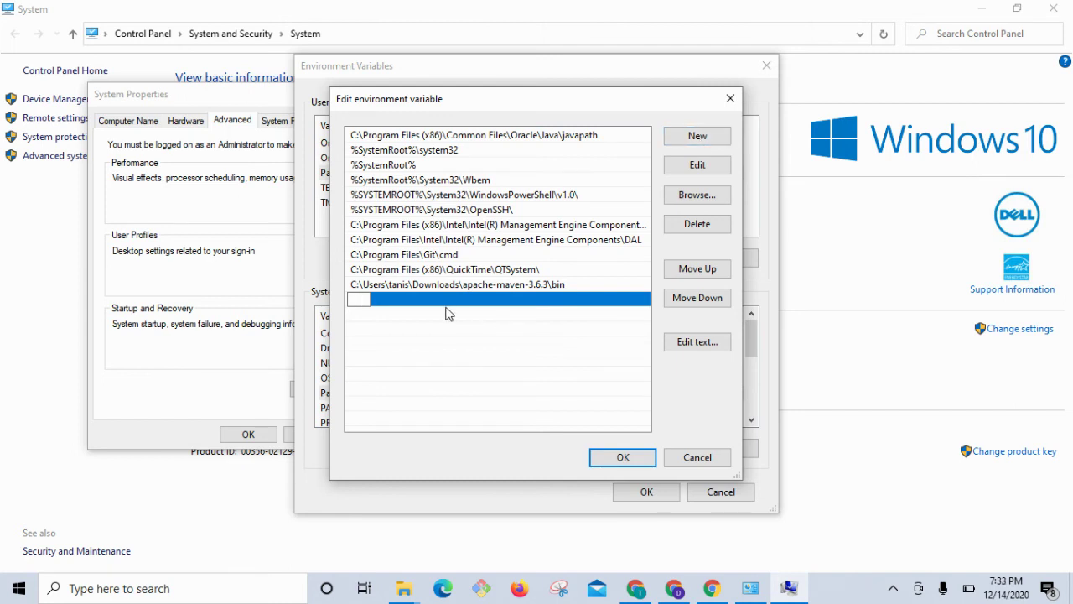
pyautogui.hotkey('ctrl', 'v')
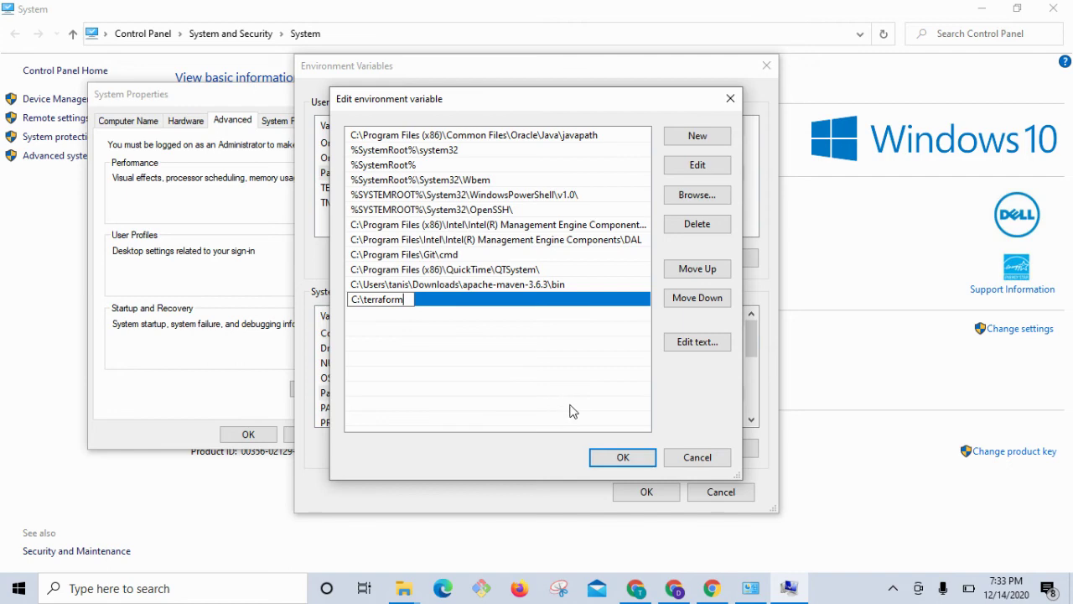
pyautogui.click(639, 460)
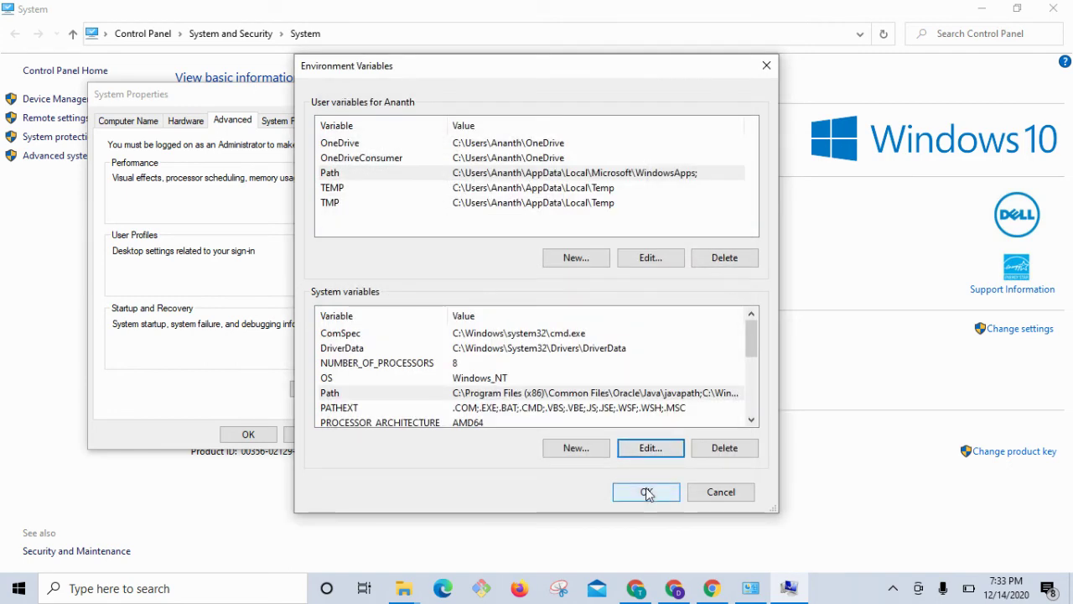
pyautogui.click(646, 493)
pyautogui.click(248, 434)
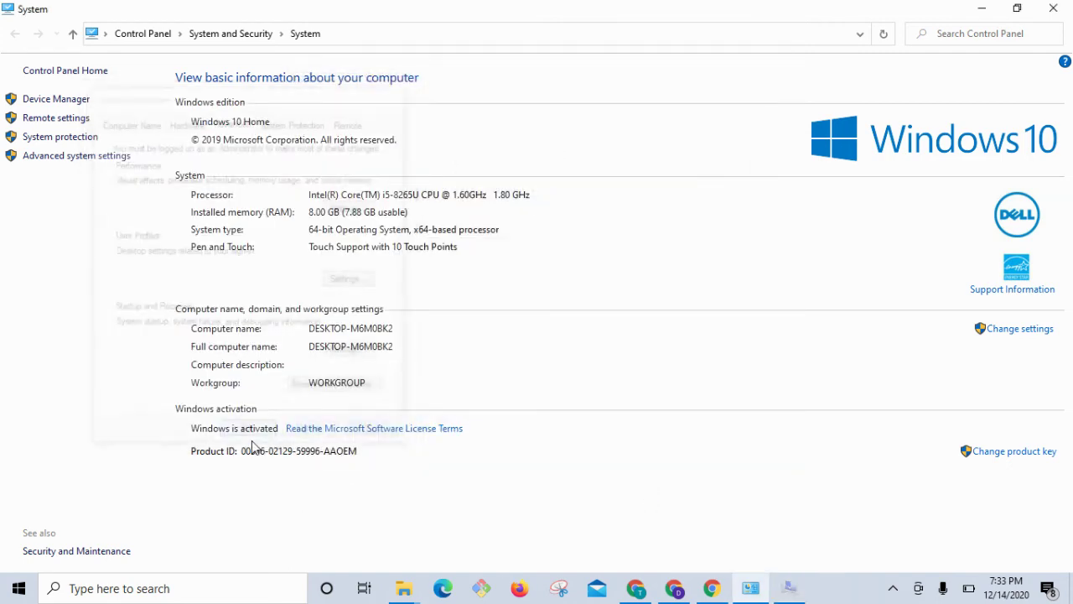
pyautogui.click(1058, 12)
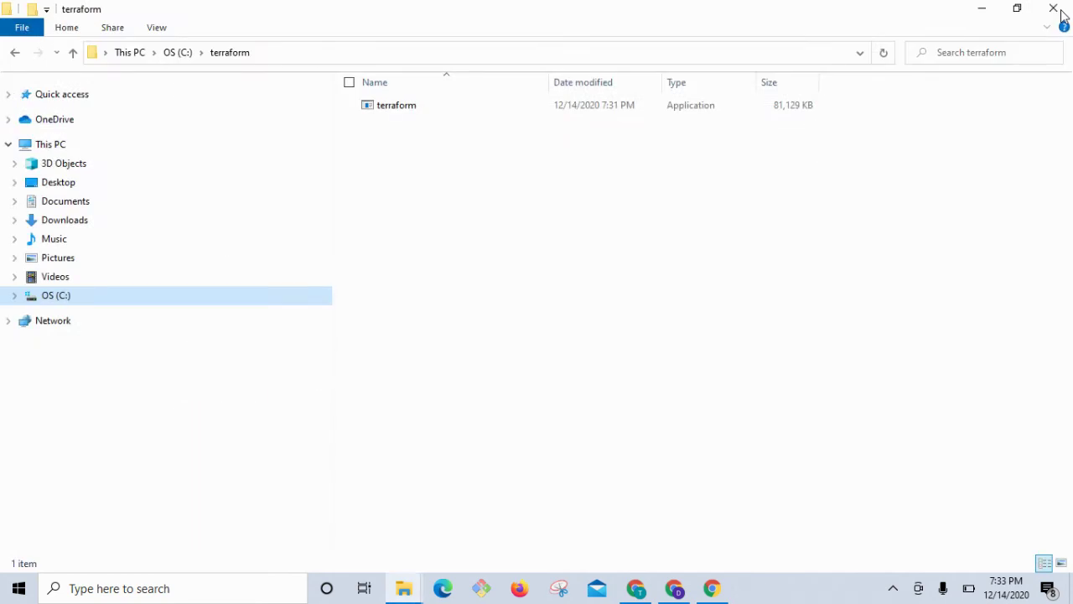
# - Close the terraform folder, open Command Prompt, and run terraform to see its help output
pyautogui.click(1058, 12)
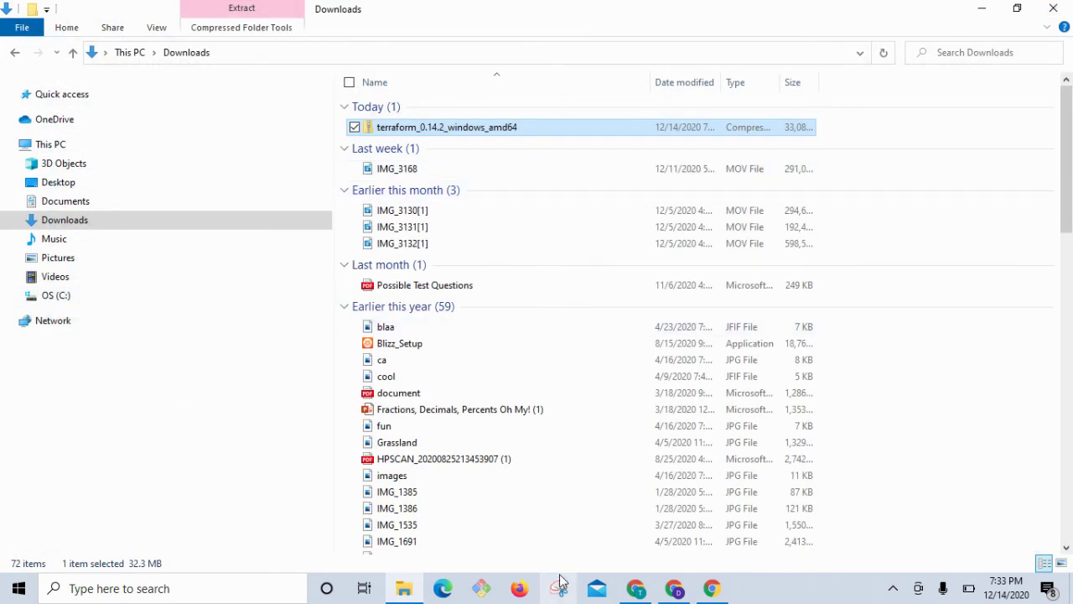
pyautogui.click(221, 594)
pyautogui.write('cmd')
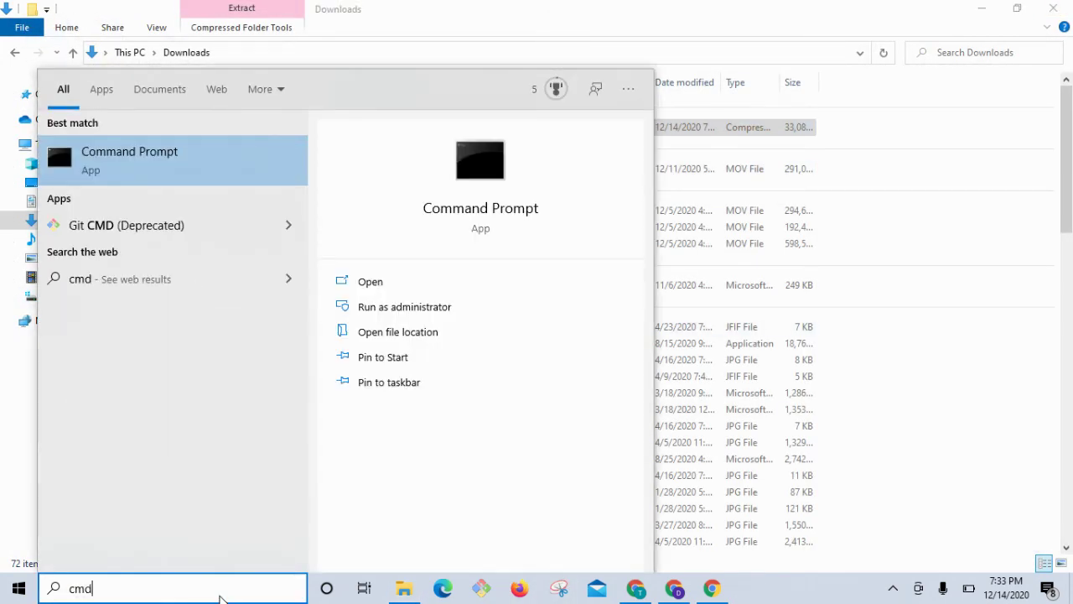
pyautogui.press('Return')
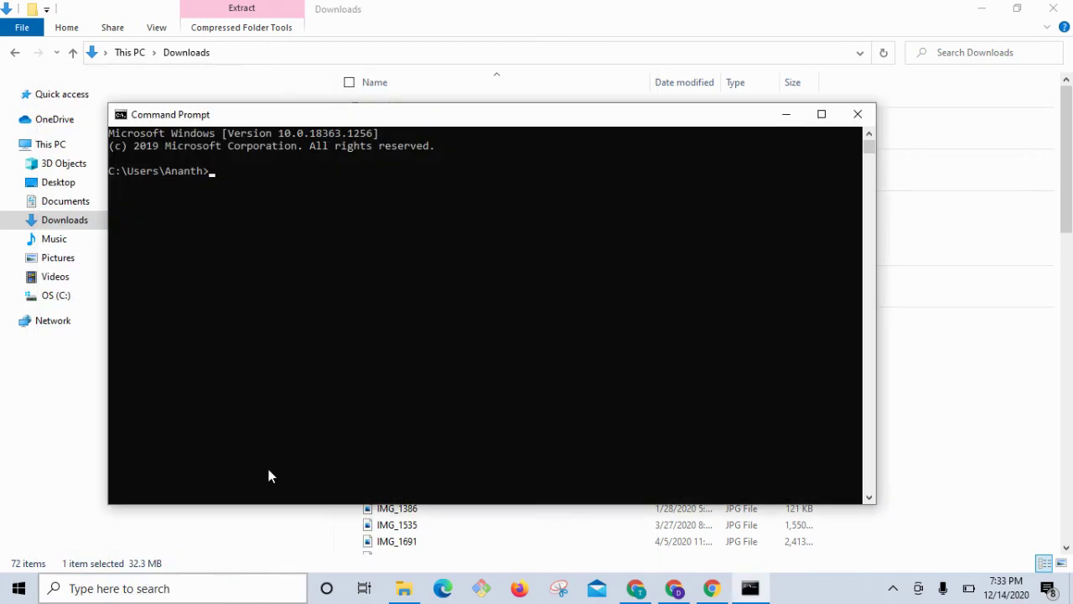
pyautogui.write('terraform')
pyautogui.press('Return')
# - Run terraform --version and confirm it reports Terraform v0.14.2
pyautogui.write('terraform --veris')
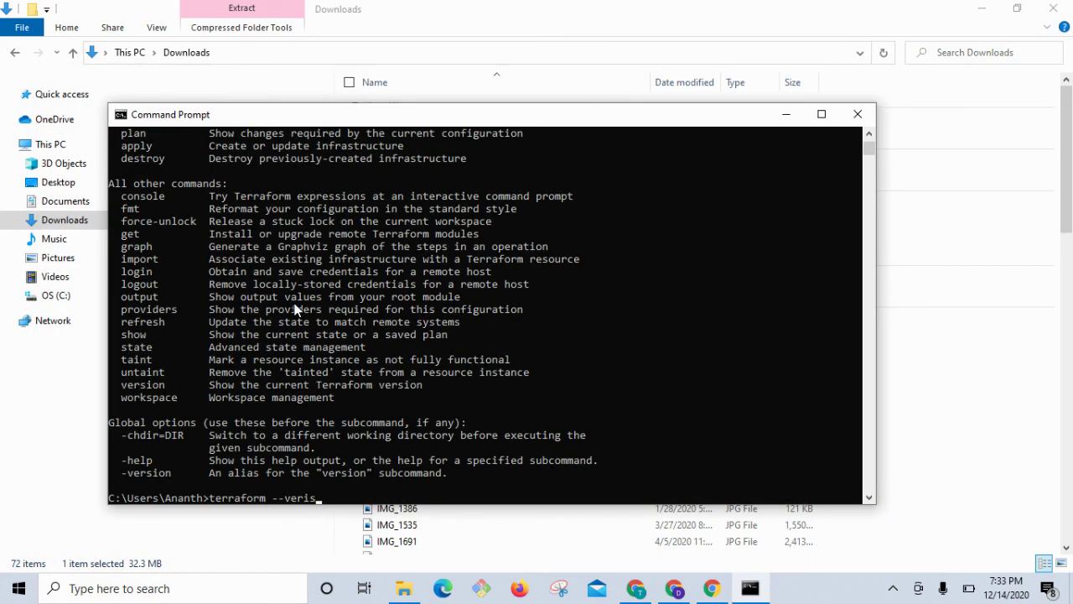
pyautogui.write('onsion')
pyautogui.press('Return')
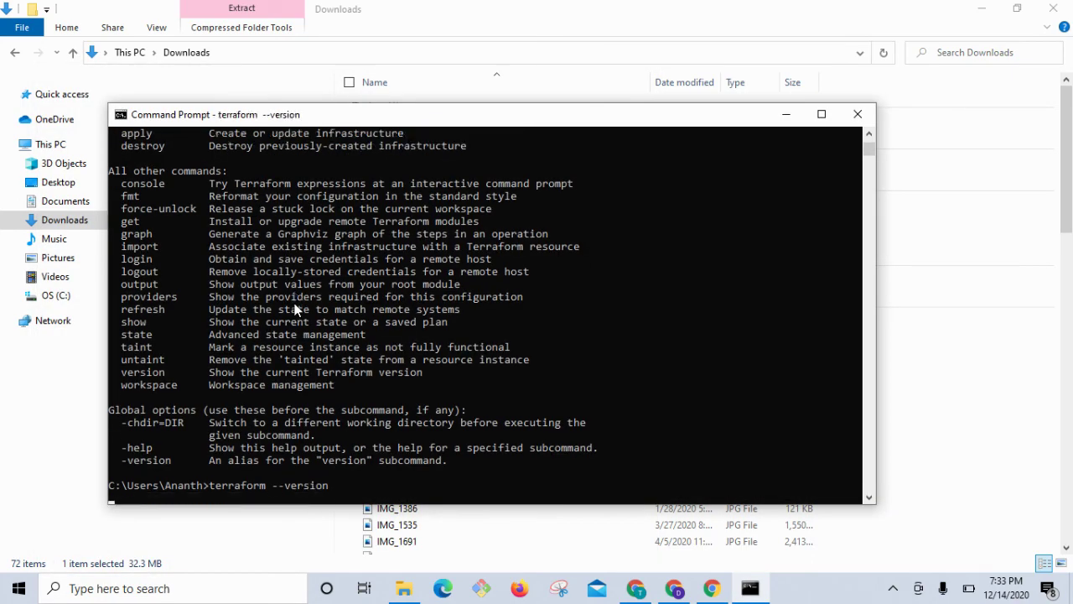
pyautogui.moveTo(224, 474); pyautogui.dragTo(108, 476)
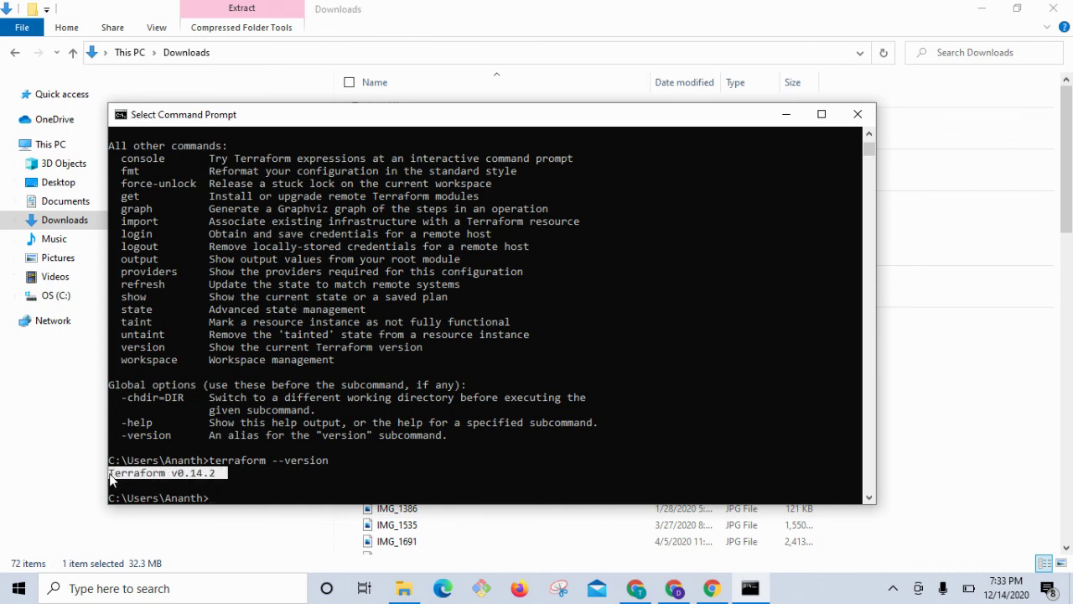
pyautogui.click(405, 375)
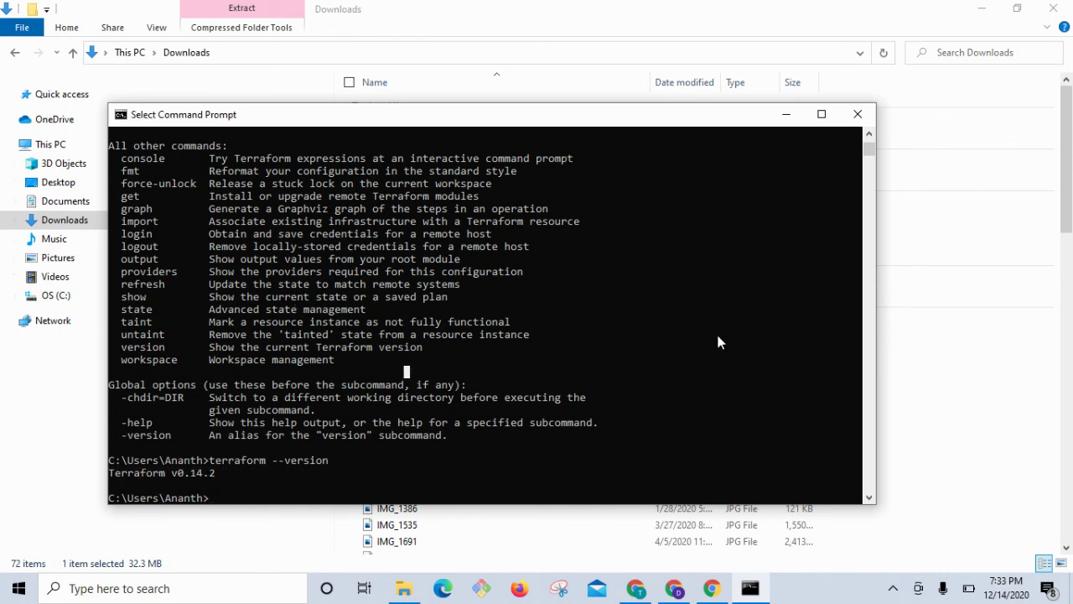